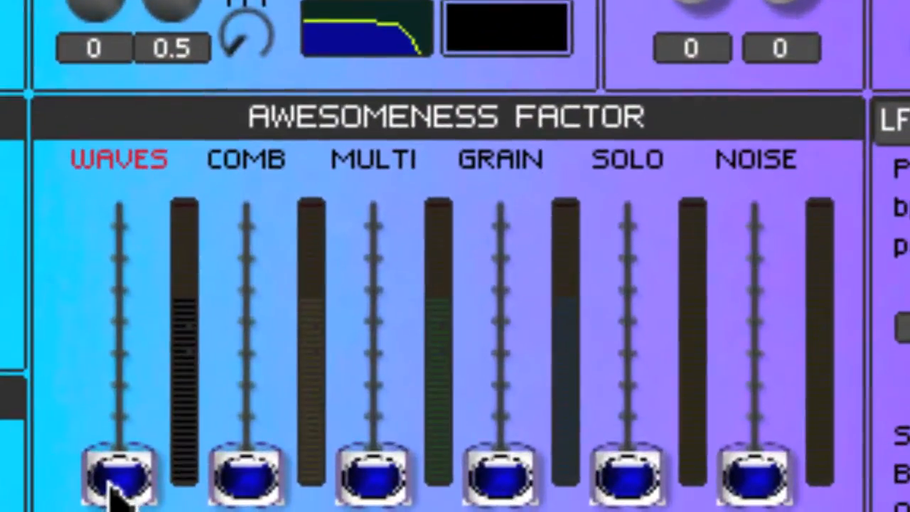
Raise the WAVES fader in the Awesomeness Factor mixer and adjust the wavetable's ENV 1 and EG1 velocity knobs.
{"action": "left_click_drag", "start_coordinate": [110, 480], "coordinate": [114, 224]}
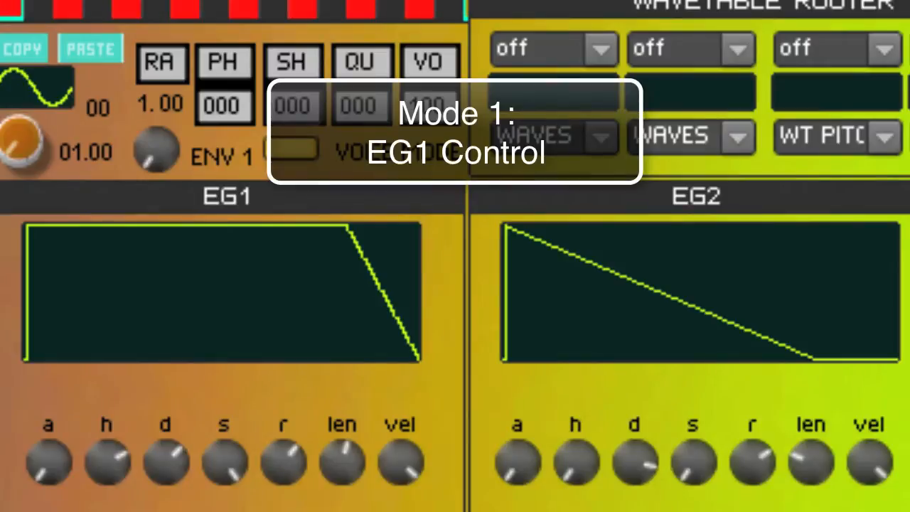
{"action": "left_click_drag", "start_coordinate": [158, 173], "coordinate": [158, 0]}
{"action": "left_click_drag", "start_coordinate": [158, 0], "coordinate": [159, 0]}
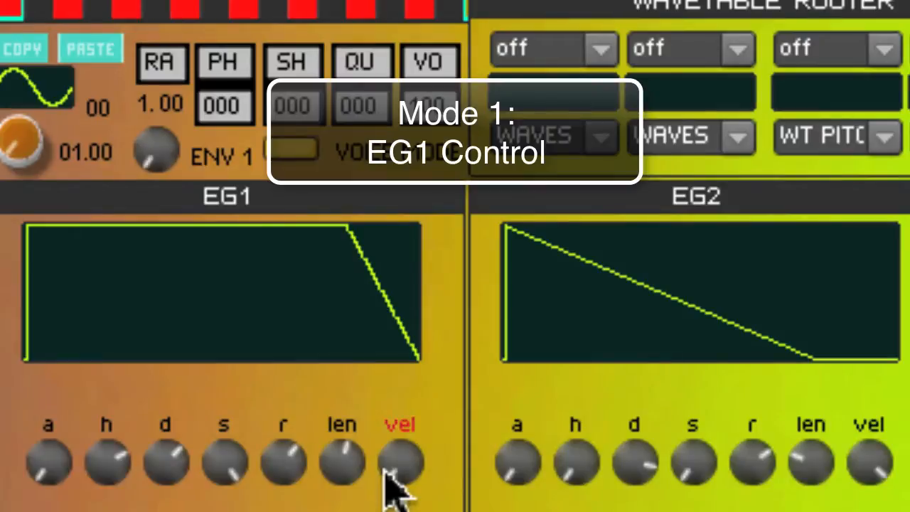
{"action": "left_click_drag", "start_coordinate": [395, 470], "coordinate": [404, 244]}
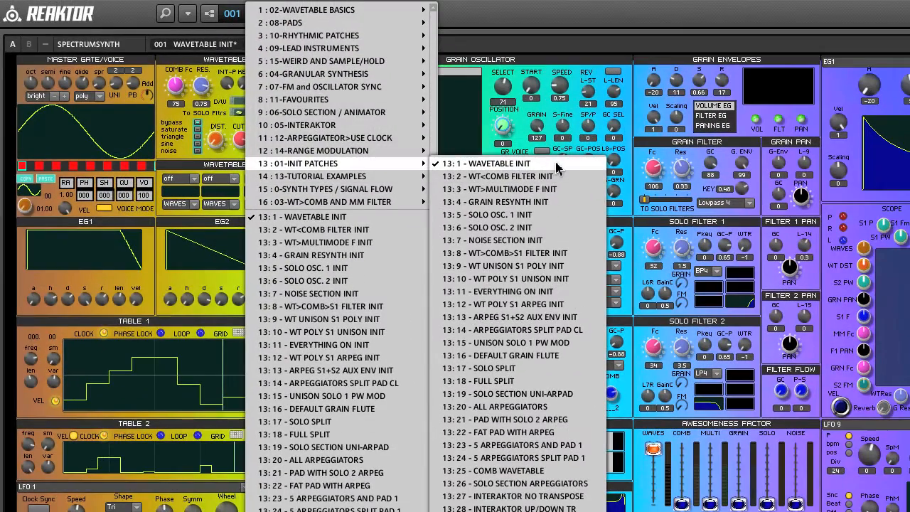
Load the 13: 1 - WAVETABLE INIT patch and open the source list of the first Wavetable Router slot.
{"action": "left_click", "coordinate": [557, 168]}
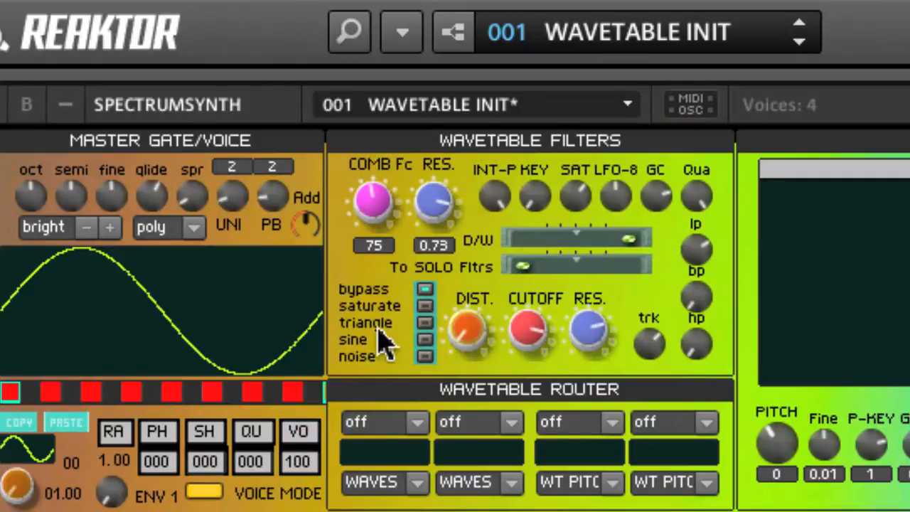
{"action": "left_click", "coordinate": [417, 425]}
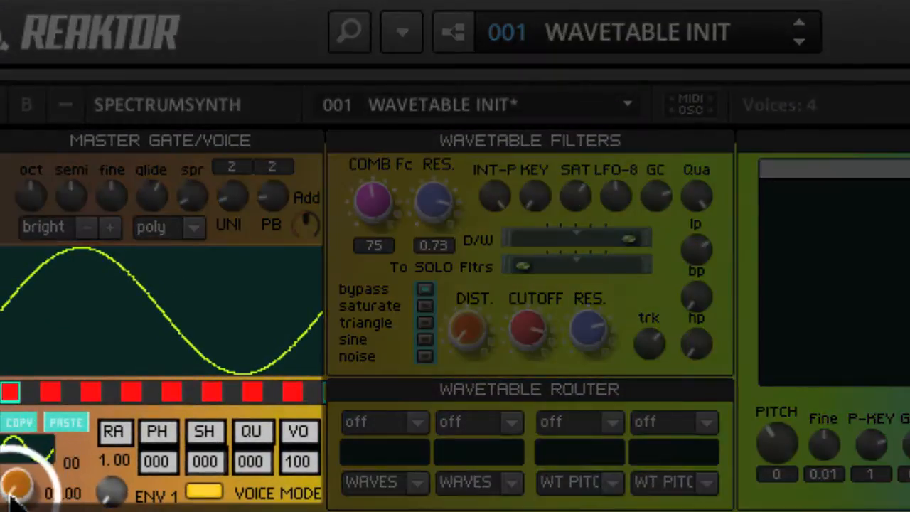
Set the third wavetable slot to wave 16 and sweep the wave position to 03.80 and back to 01.00.
{"action": "mouse_move", "coordinate": [13, 497]}
{"action": "left_mouse_down"}
{"action": "mouse_move", "coordinate": [10, 277]}
{"action": "mouse_move", "coordinate": [10, 490]}
{"action": "left_mouse_up"}
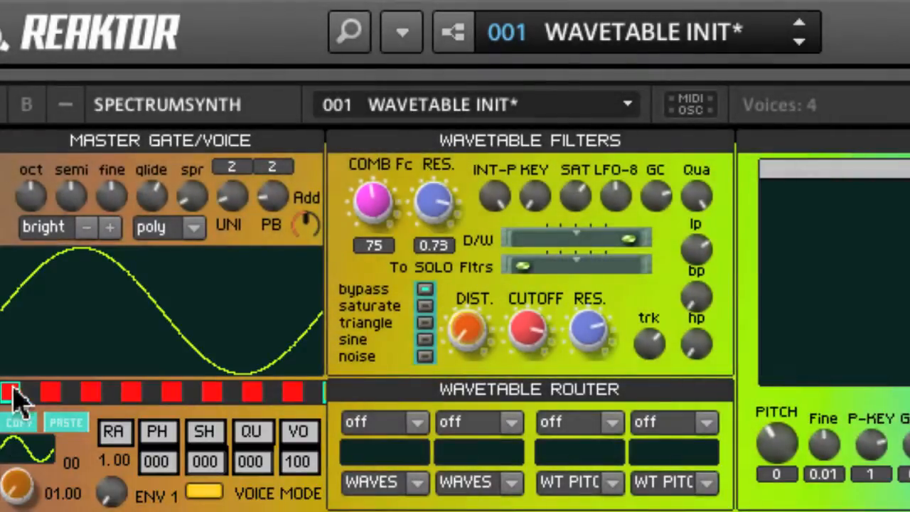
{"action": "left_click_drag", "start_coordinate": [13, 490], "coordinate": [9, 420]}
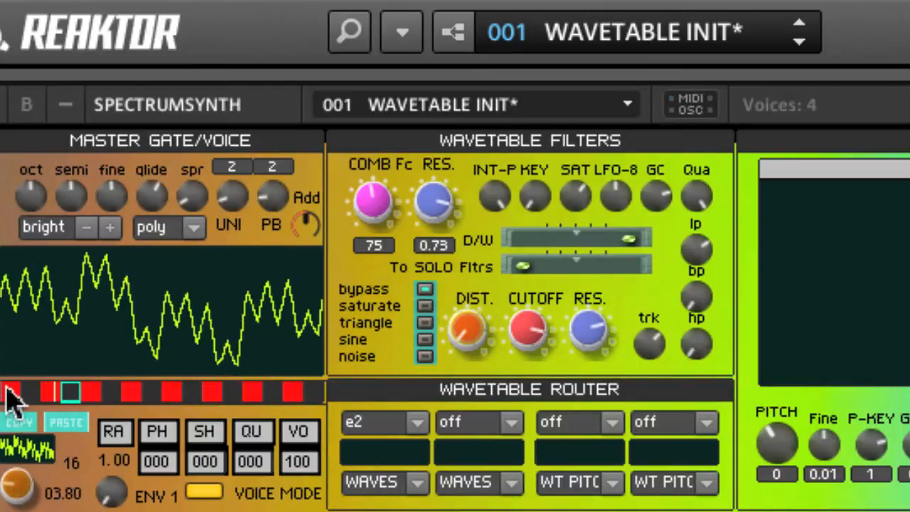
{"action": "left_click_drag", "start_coordinate": [6, 388], "coordinate": [24, 381]}
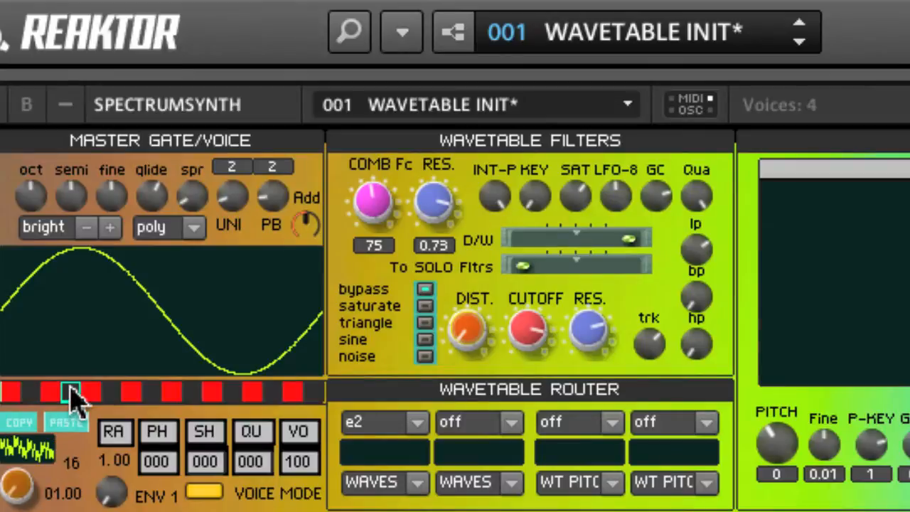
{"action": "left_click_drag", "start_coordinate": [24, 474], "coordinate": [10, 391]}
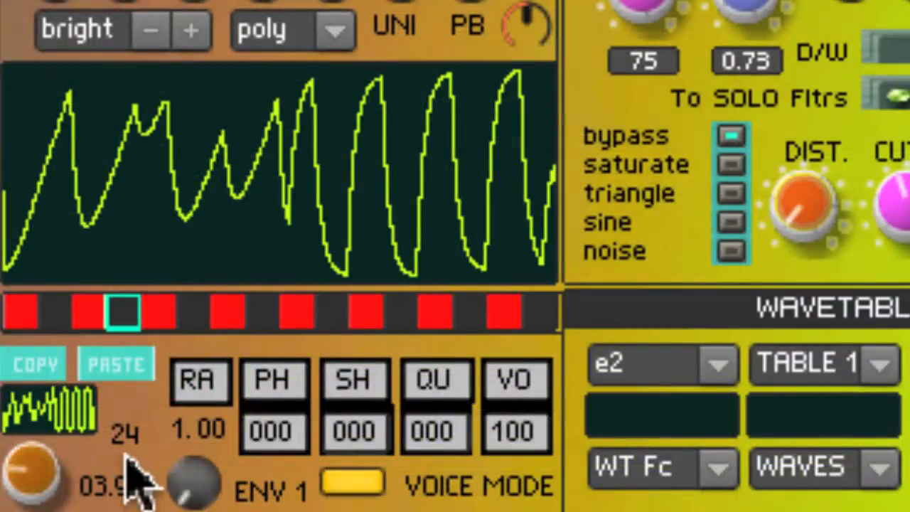
Change the selected wavetable slot to wave 24, sweeping the wave position to 03.95 and back to 01.00.
{"action": "left_click_drag", "start_coordinate": [128, 444], "coordinate": [152, 376]}
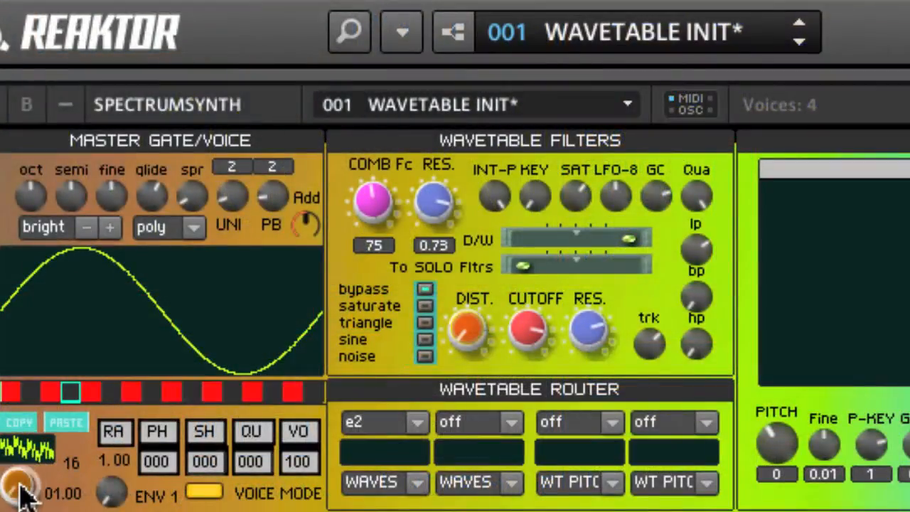
{"action": "left_click_drag", "start_coordinate": [24, 489], "coordinate": [10, 508]}
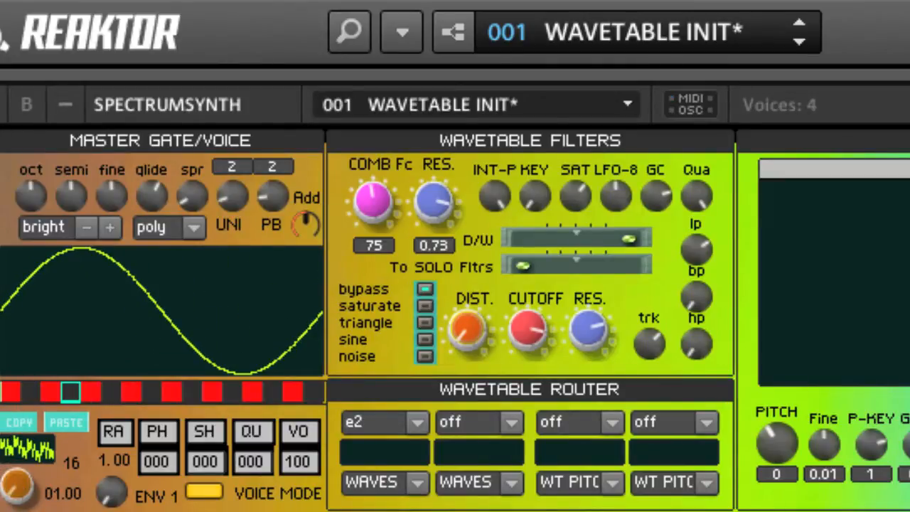
{"action": "left_click_drag", "start_coordinate": [10, 508], "coordinate": [6, 416]}
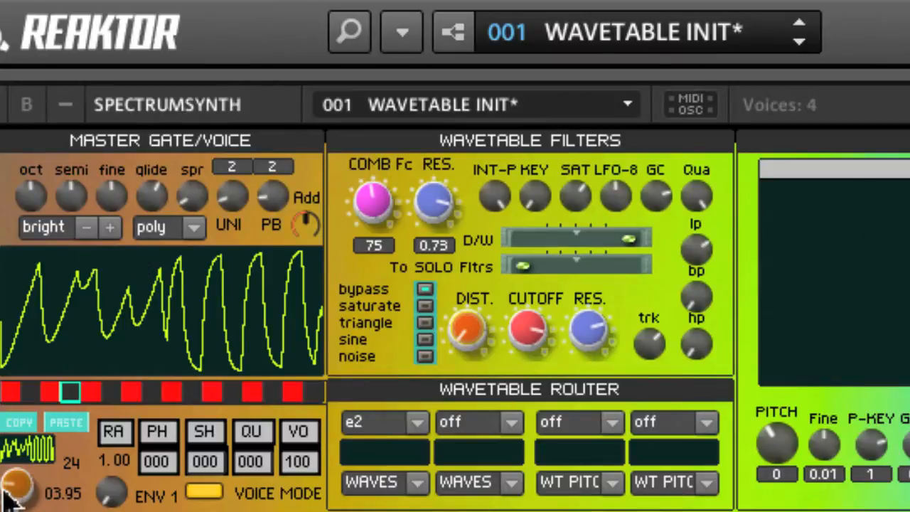
{"action": "left_click_drag", "start_coordinate": [10, 497], "coordinate": [10, 511]}
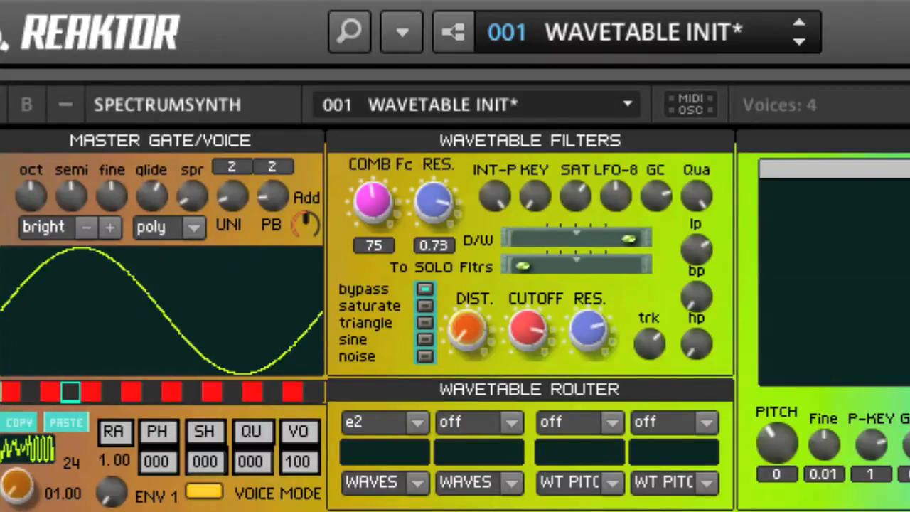
Route e2 to WAVES in the first Wavetable Router slot and raise its modulation amount to the positive maximum.
{"action": "left_click", "coordinate": [417, 422]}
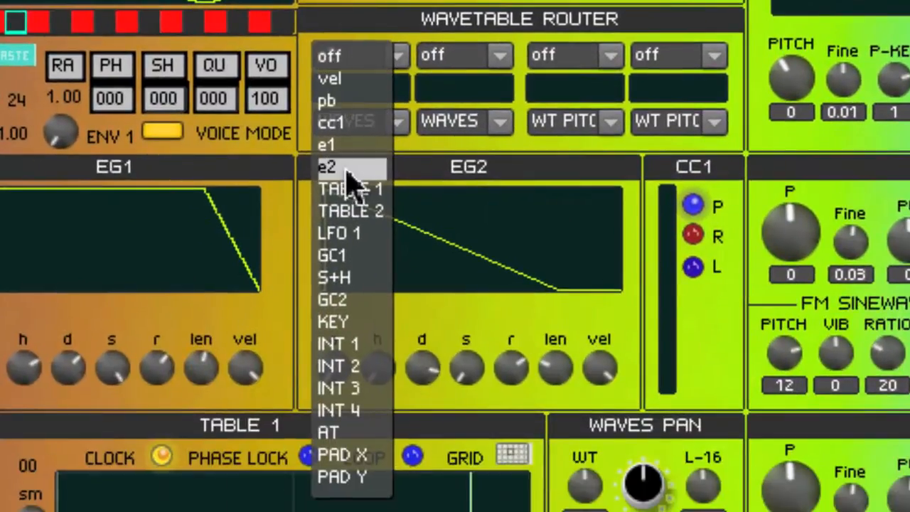
{"action": "left_click", "coordinate": [344, 171]}
{"action": "left_click", "coordinate": [396, 122]}
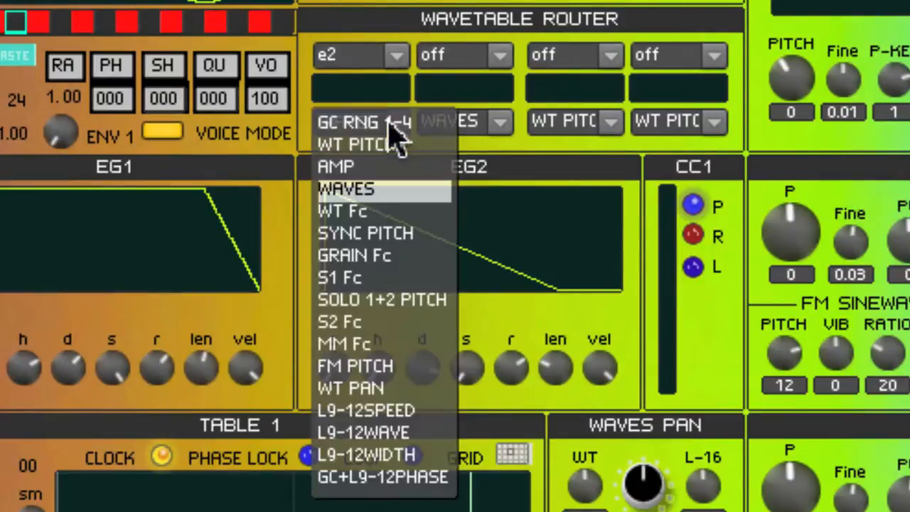
{"action": "left_click", "coordinate": [400, 190]}
{"action": "left_click_drag", "start_coordinate": [372, 97], "coordinate": [457, 110]}
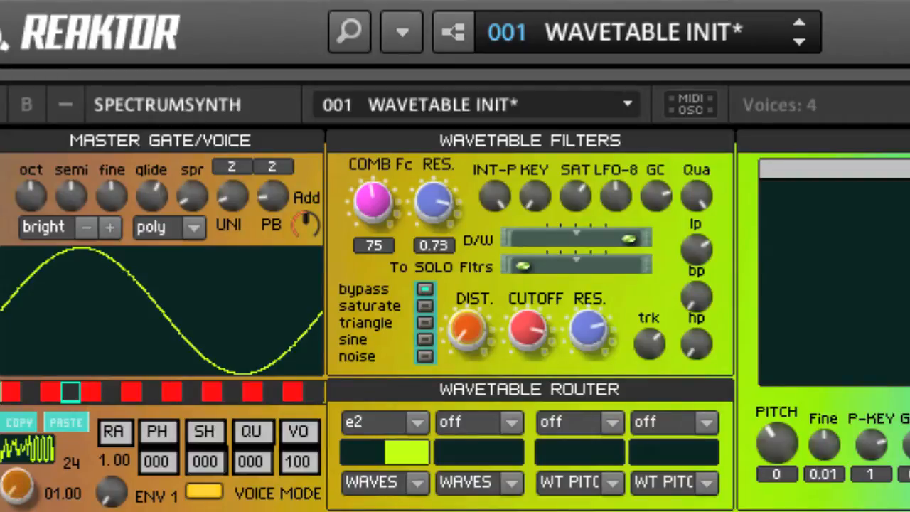
Change the first Wavetable Router slot's destination to WT Fc and assign TABLE 1 as the second slot's source.
{"action": "left_click", "coordinate": [419, 424]}
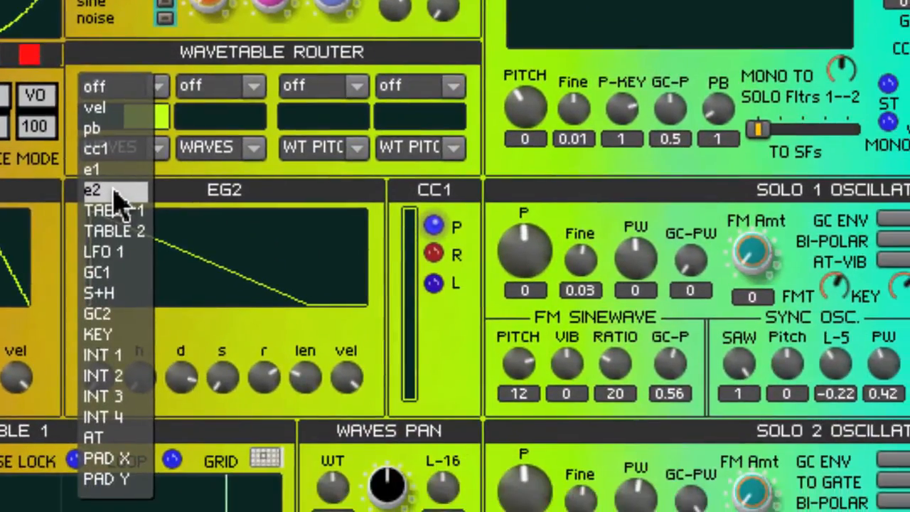
{"action": "left_click", "coordinate": [114, 191]}
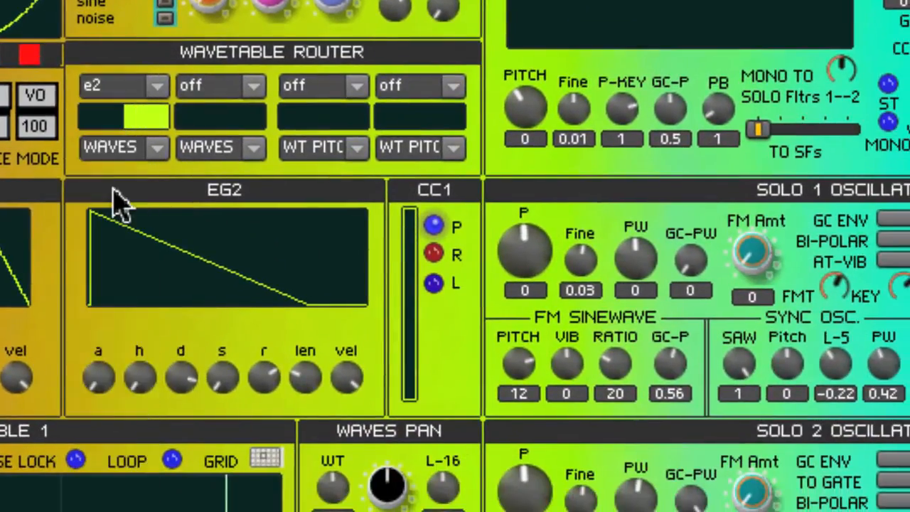
{"action": "left_click", "coordinate": [154, 151]}
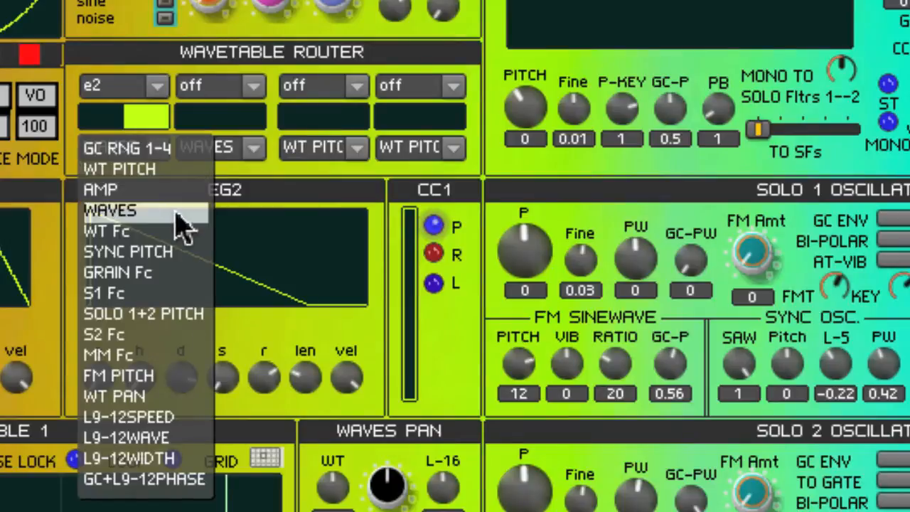
{"action": "left_click", "coordinate": [123, 232]}
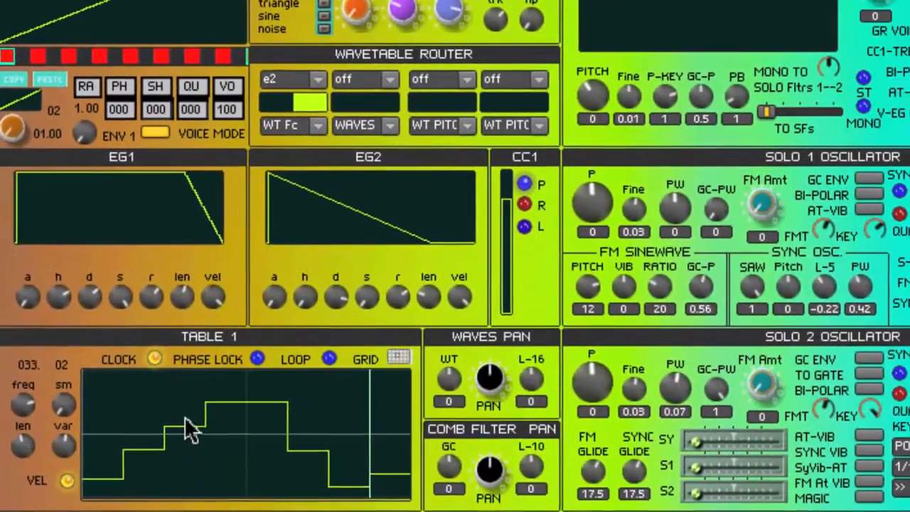
{"action": "left_click", "coordinate": [390, 80]}
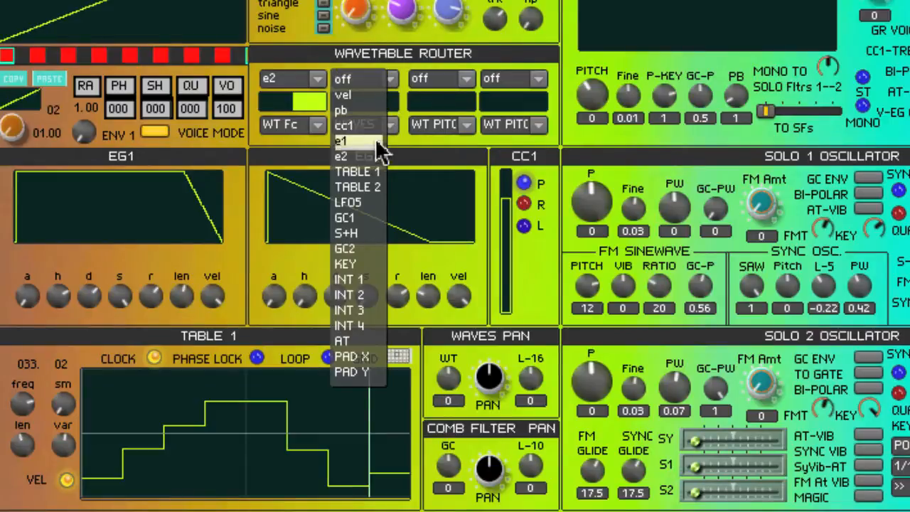
{"action": "left_click", "coordinate": [361, 172]}
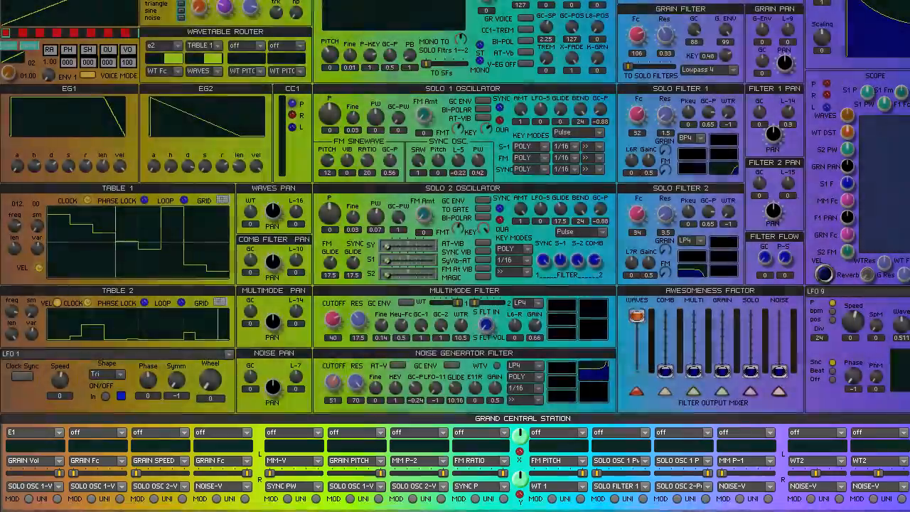
Show the VIBRATO LFO-5 settings and assign LFO5 as the source of the first Grand Central Station slot.
{"action": "left_click", "coordinate": [258, 46]}
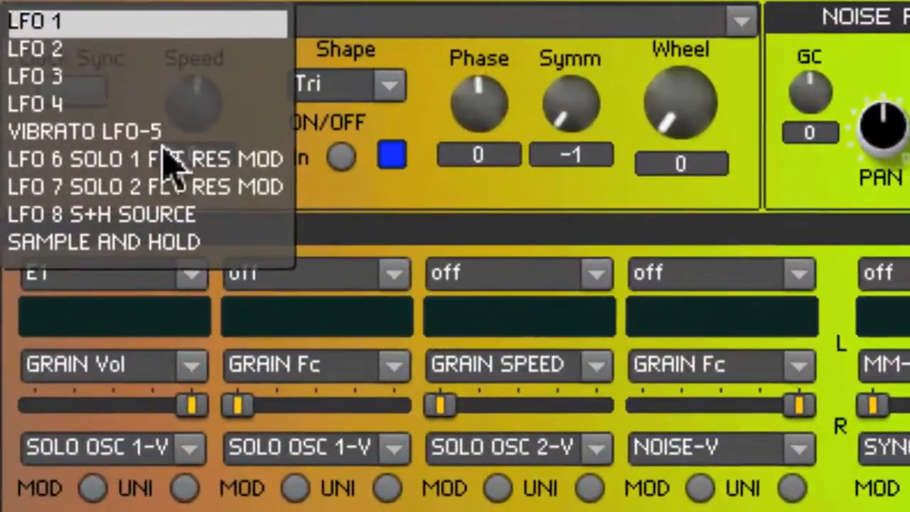
{"action": "left_click", "coordinate": [99, 133]}
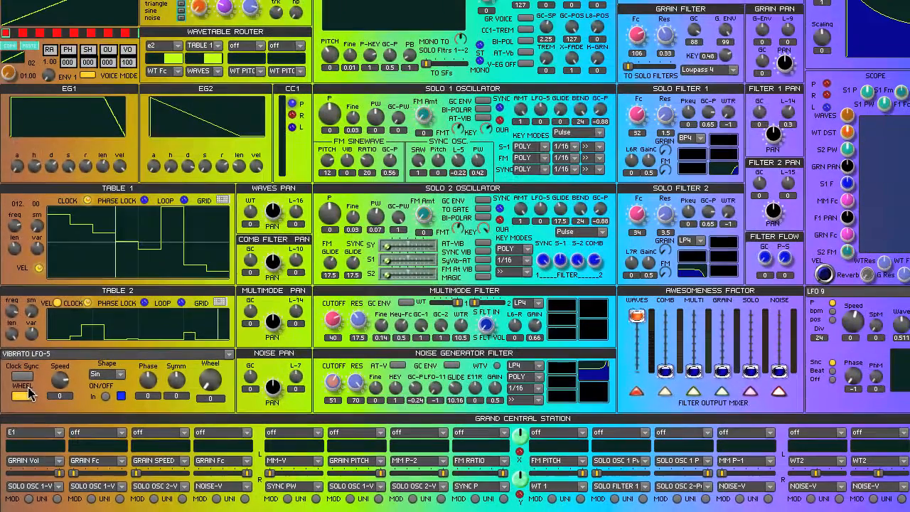
{"action": "left_click", "coordinate": [60, 432]}
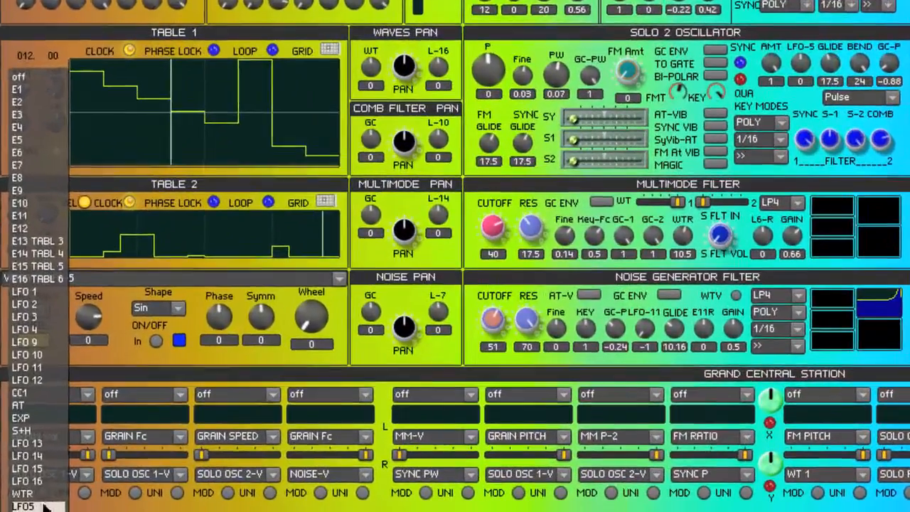
{"action": "left_click", "coordinate": [29, 507]}
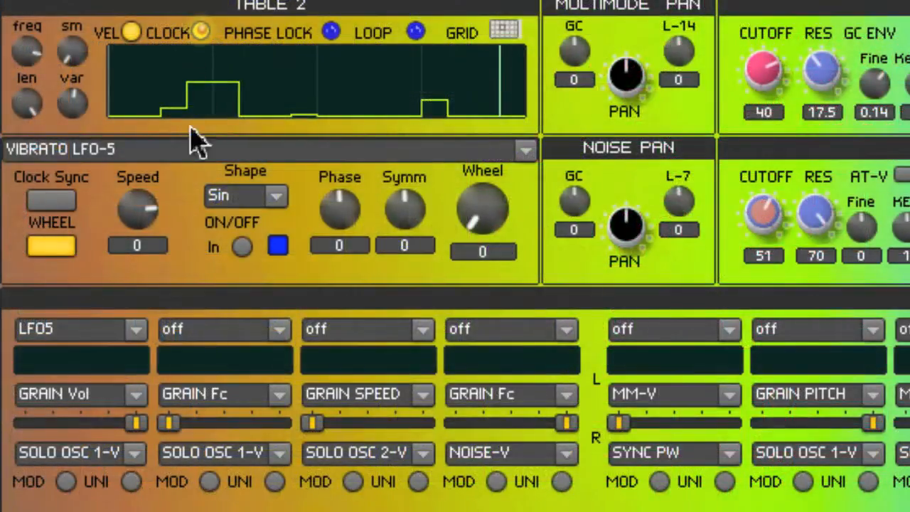
Send the first Grand Central Station slot to WT2 and WT 1 with its modulation amount at the positive maximum.
{"action": "left_click", "coordinate": [136, 395]}
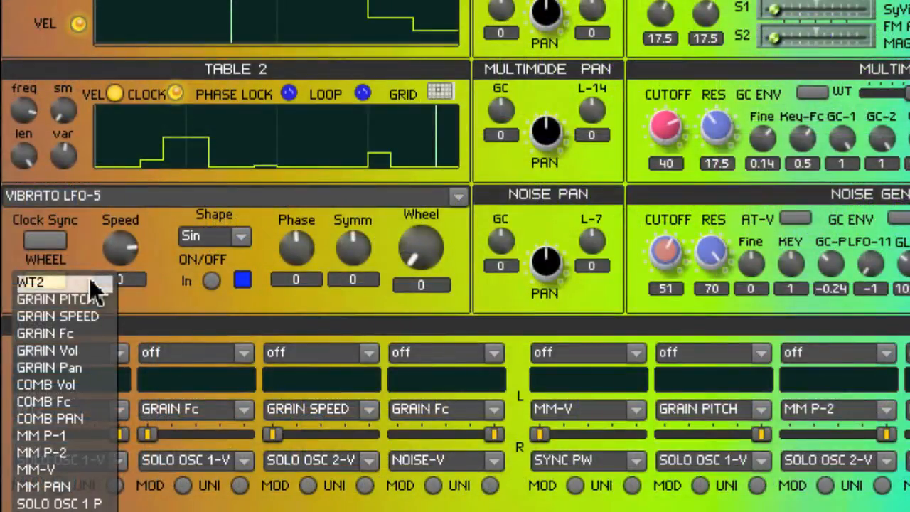
{"action": "left_click", "coordinate": [96, 284]}
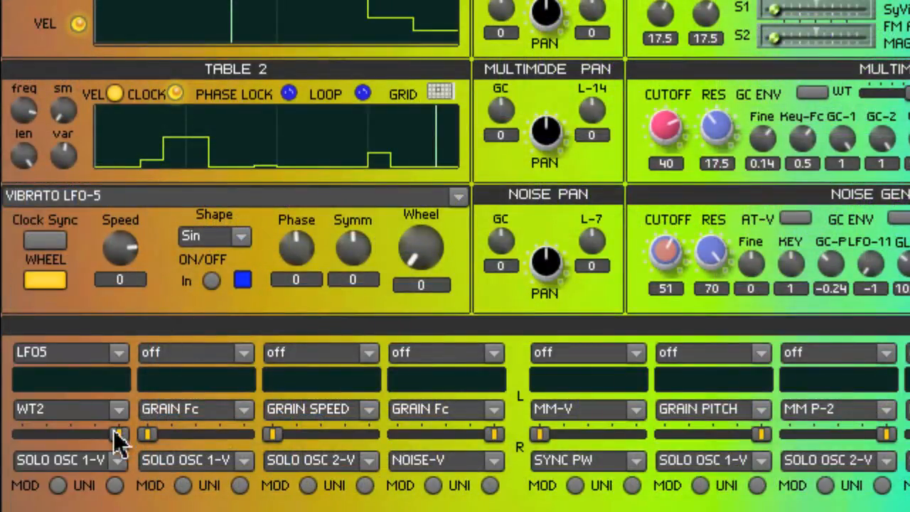
{"action": "left_click", "coordinate": [118, 461]}
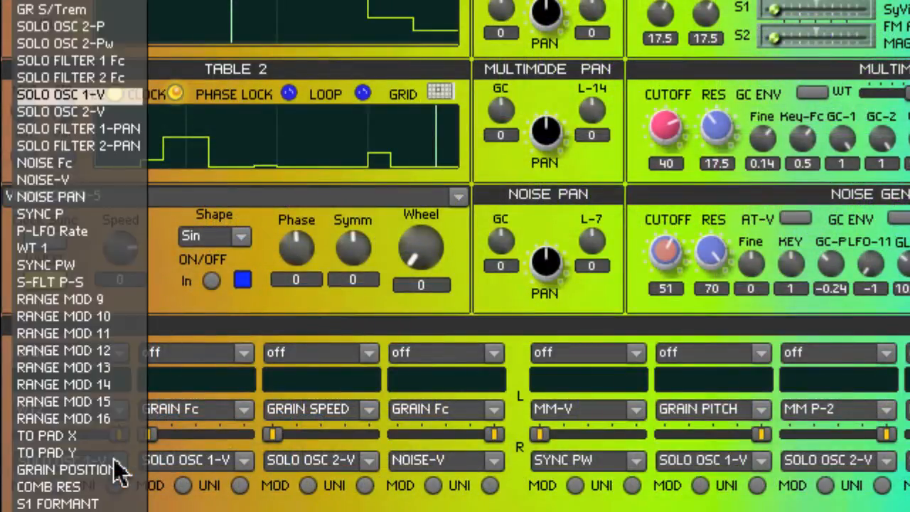
{"action": "left_click", "coordinate": [55, 250]}
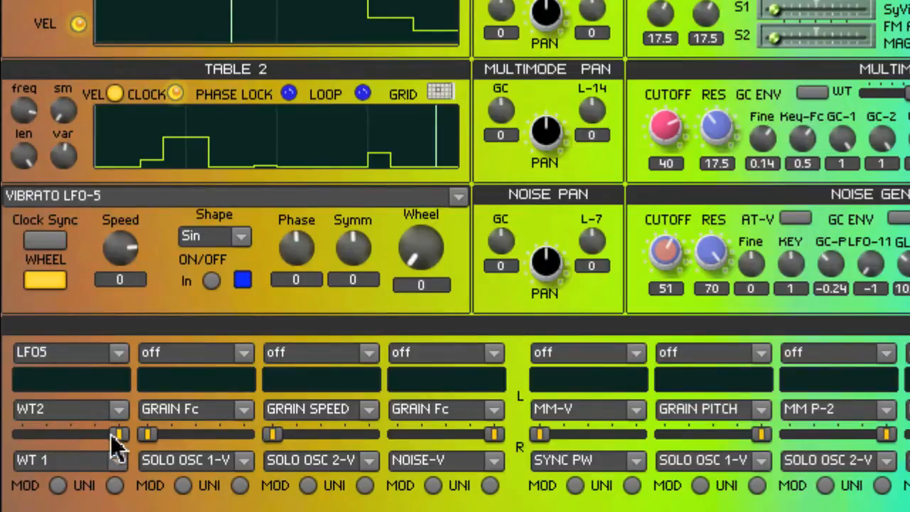
{"action": "left_click_drag", "start_coordinate": [112, 435], "coordinate": [23, 435]}
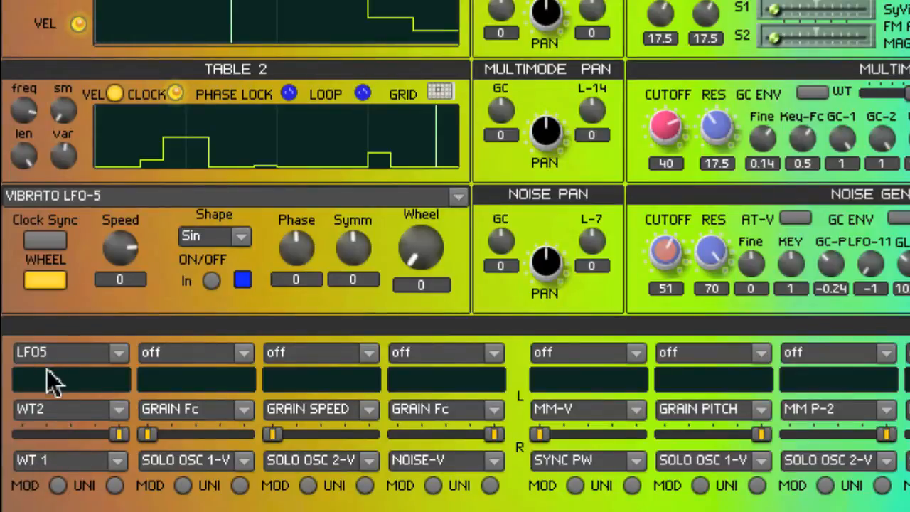
{"action": "left_click_drag", "start_coordinate": [69, 391], "coordinate": [182, 391]}
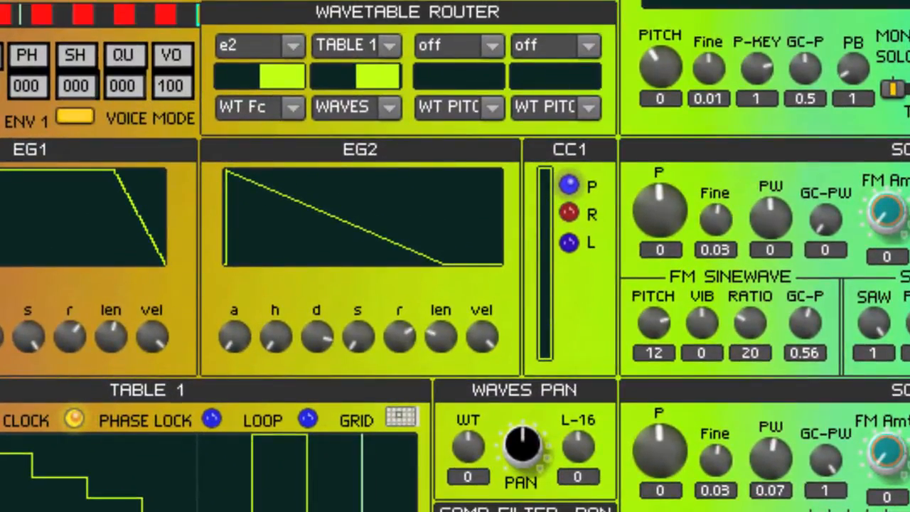
Set the third Wavetable Router slot's source to GC1 and switch on VIBRATO LFO-5.
{"action": "left_click", "coordinate": [492, 51]}
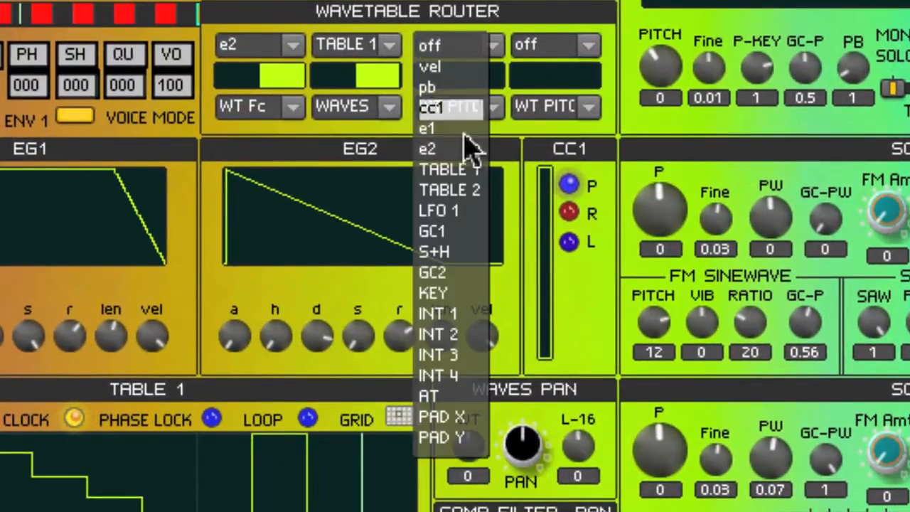
{"action": "left_click", "coordinate": [451, 233]}
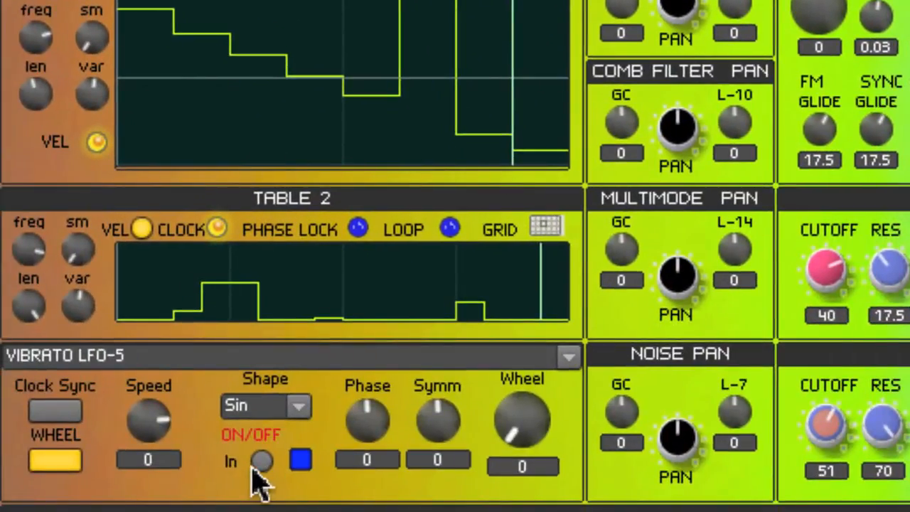
{"action": "left_click", "coordinate": [260, 461]}
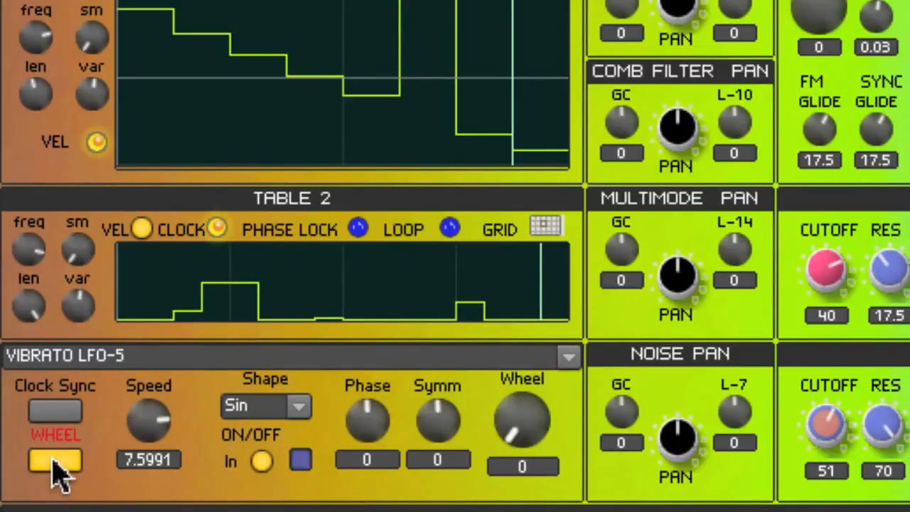
{"action": "mouse_move", "coordinate": [532, 431]}
{"action": "left_mouse_down"}
{"action": "mouse_move", "coordinate": [534, 216]}
{"action": "mouse_move", "coordinate": [528, 425]}
{"action": "left_mouse_up"}
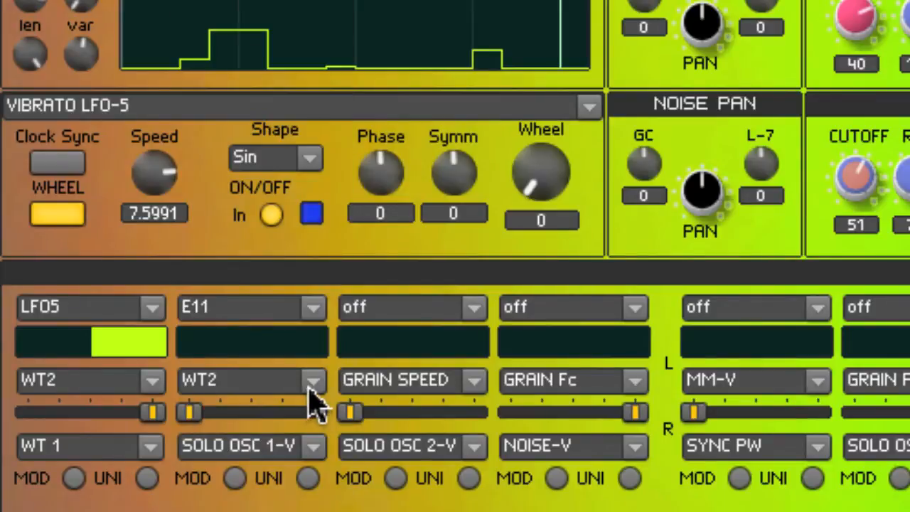
Send the second Grand Central Station slot to WT2 at maximum positive amount and set the fourth Wavetable Router slot's source to GC2.
{"action": "left_click", "coordinate": [310, 387]}
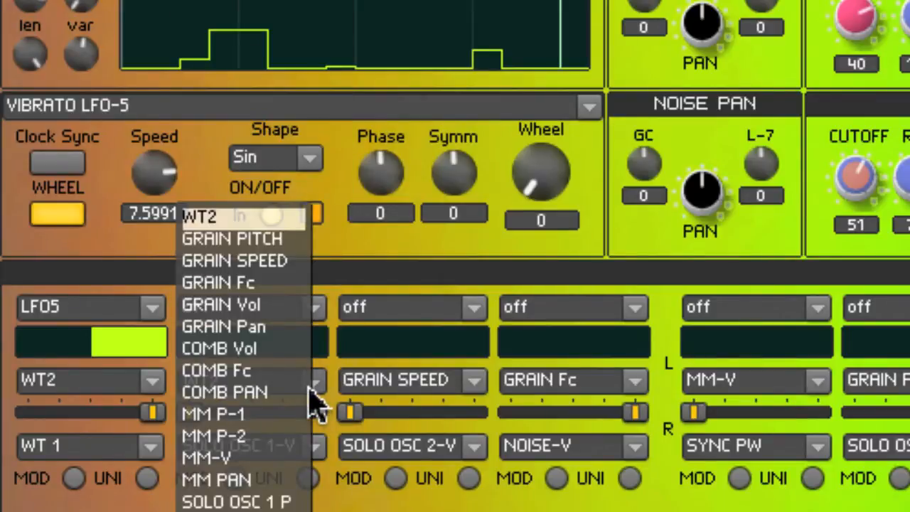
{"action": "left_click", "coordinate": [259, 221]}
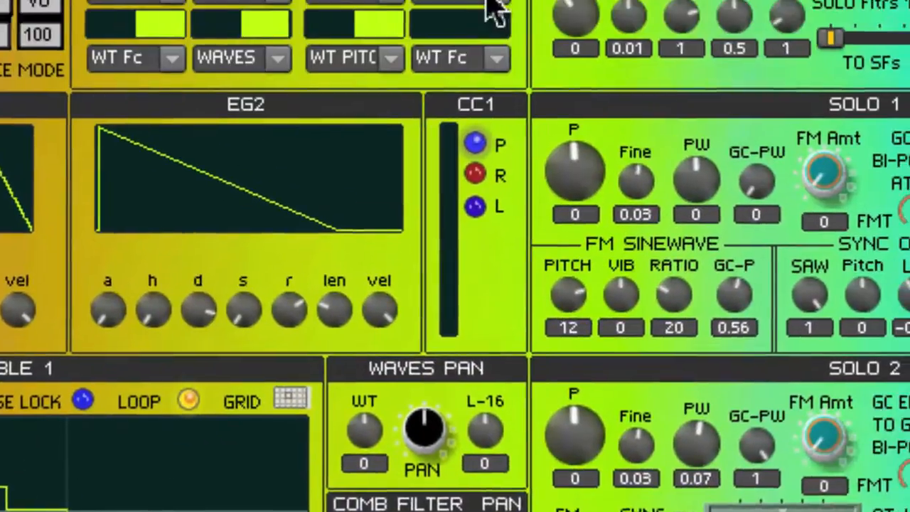
{"action": "left_click", "coordinate": [469, 57]}
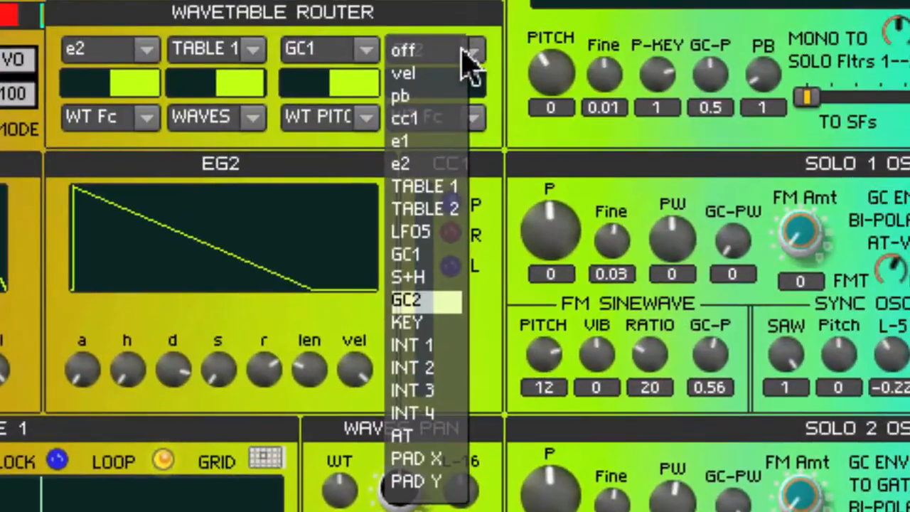
{"action": "left_click", "coordinate": [436, 308]}
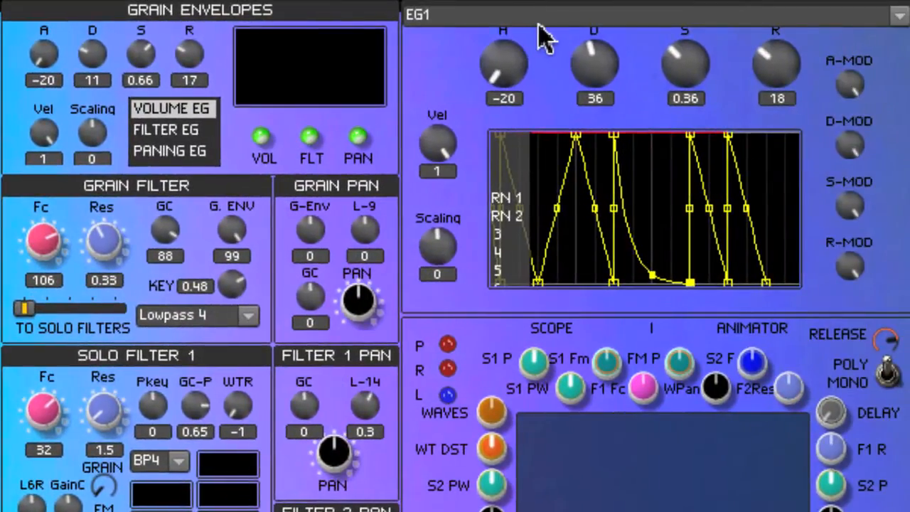
Show the settings of the EG 11 PATTERN 1 envelope in place of EG1.
{"action": "left_click", "coordinate": [540, 29]}
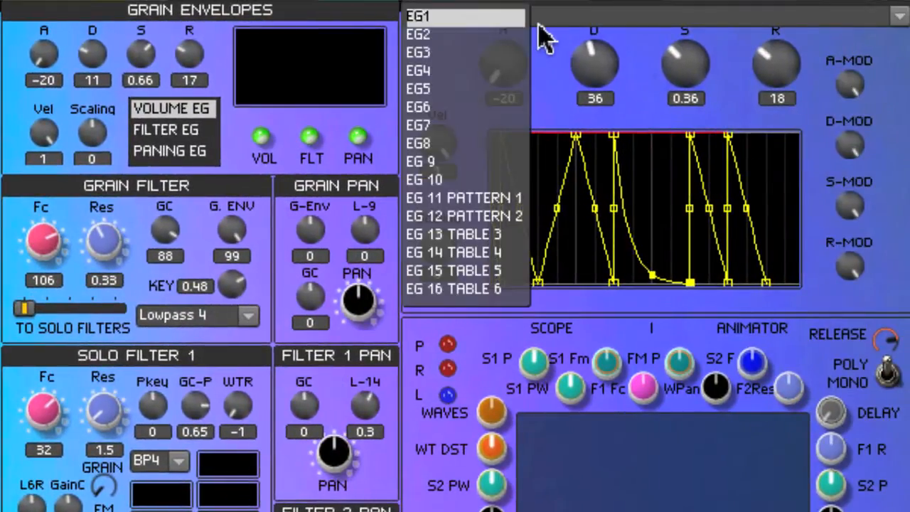
{"action": "left_click", "coordinate": [426, 198]}
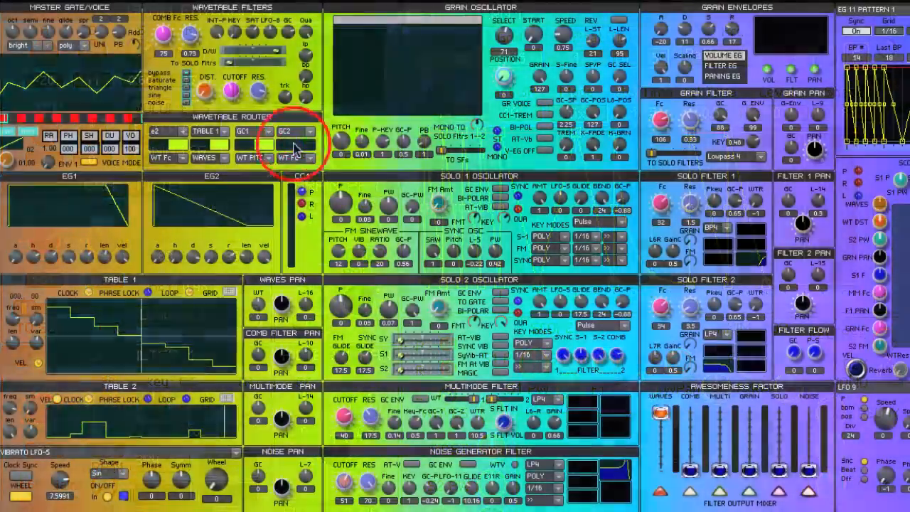